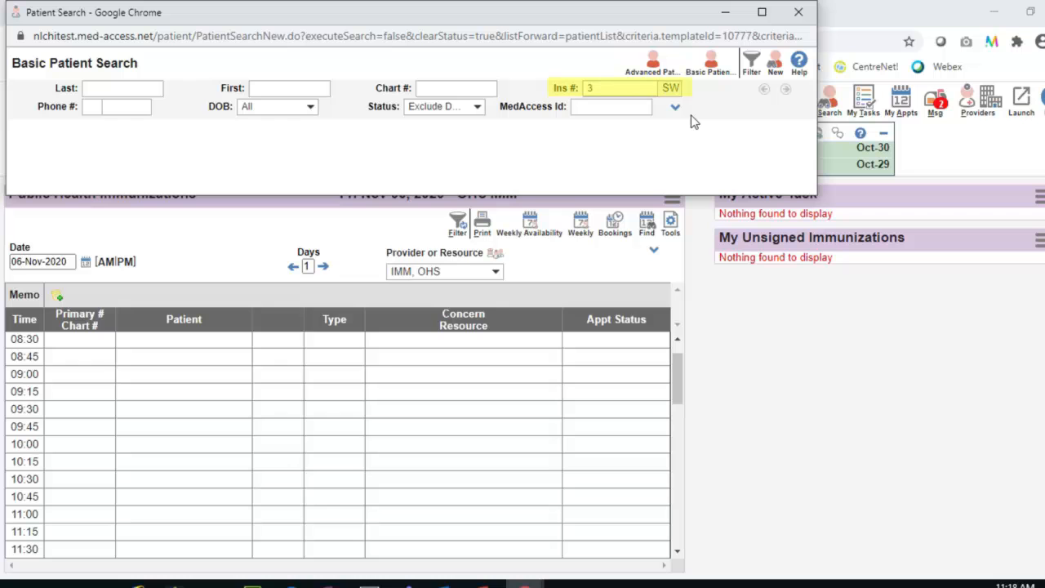
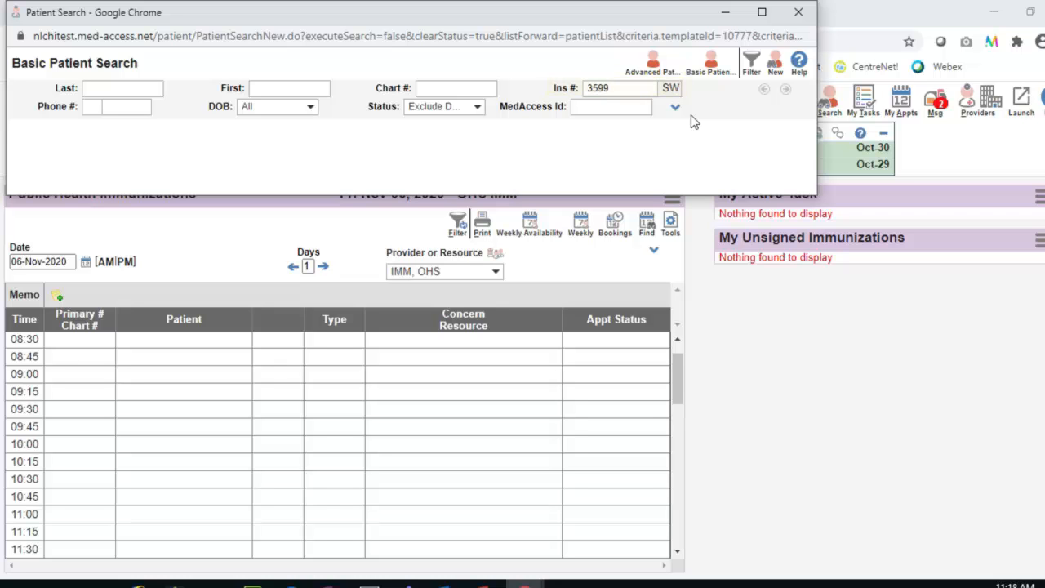
# Search the Ins # field for the patient's insurance number.
pyautogui.press('Return')
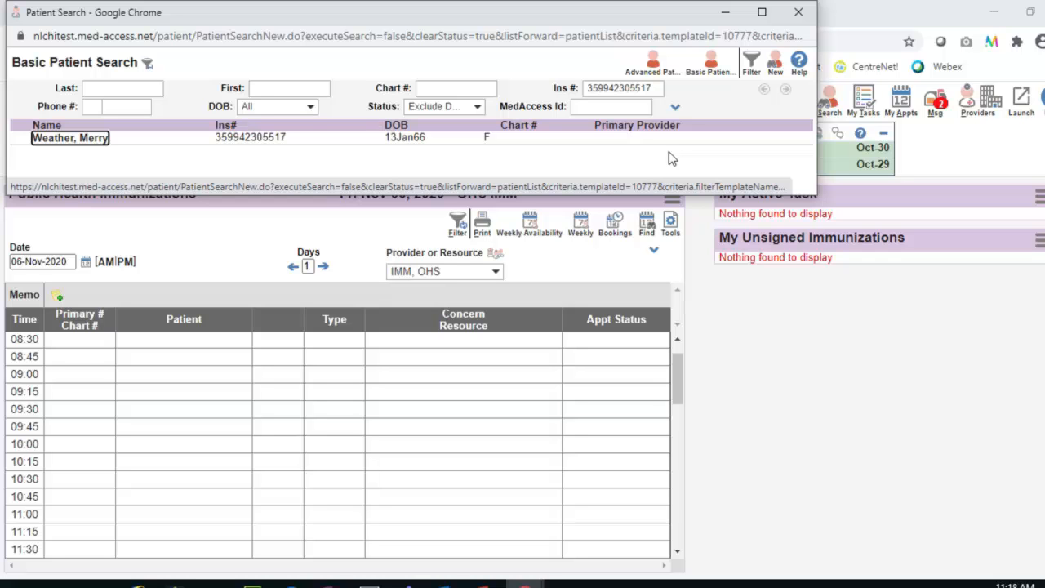
# Open the matching patient's chart, accept the client registry data, and dismiss the closing notice.
pyautogui.click(101, 141)
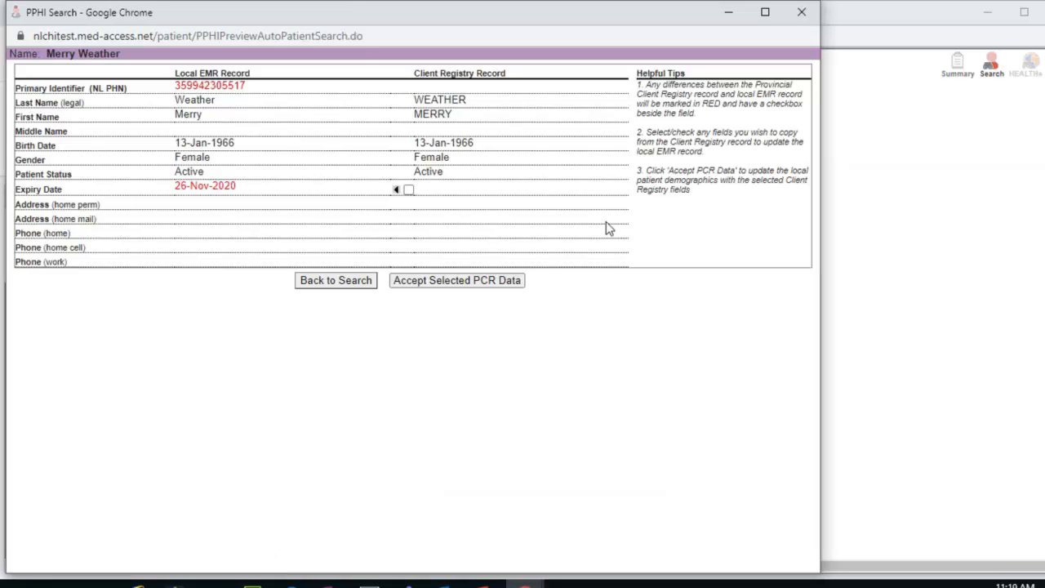
pyautogui.click(515, 287)
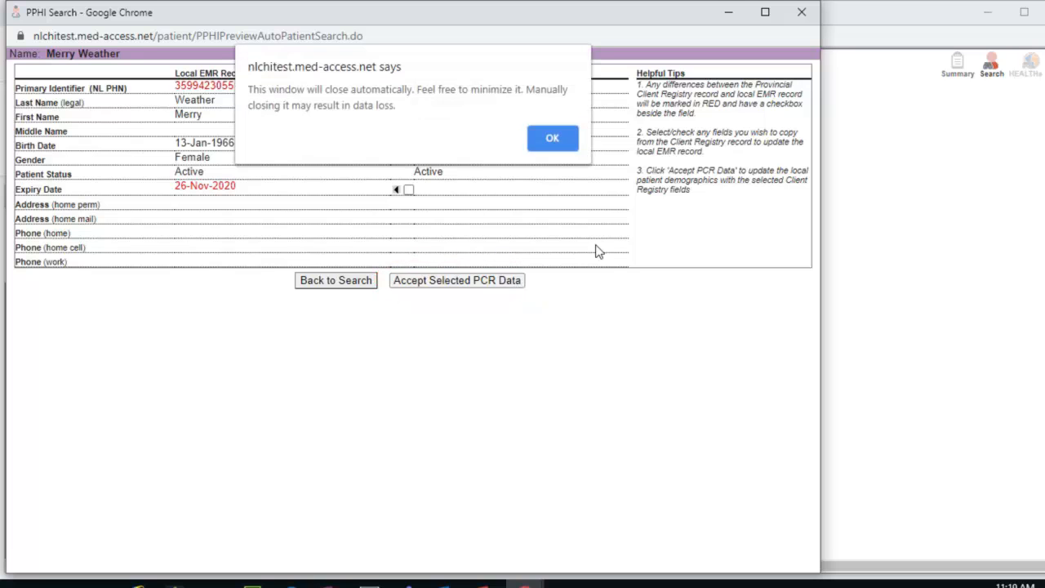
pyautogui.click(569, 140)
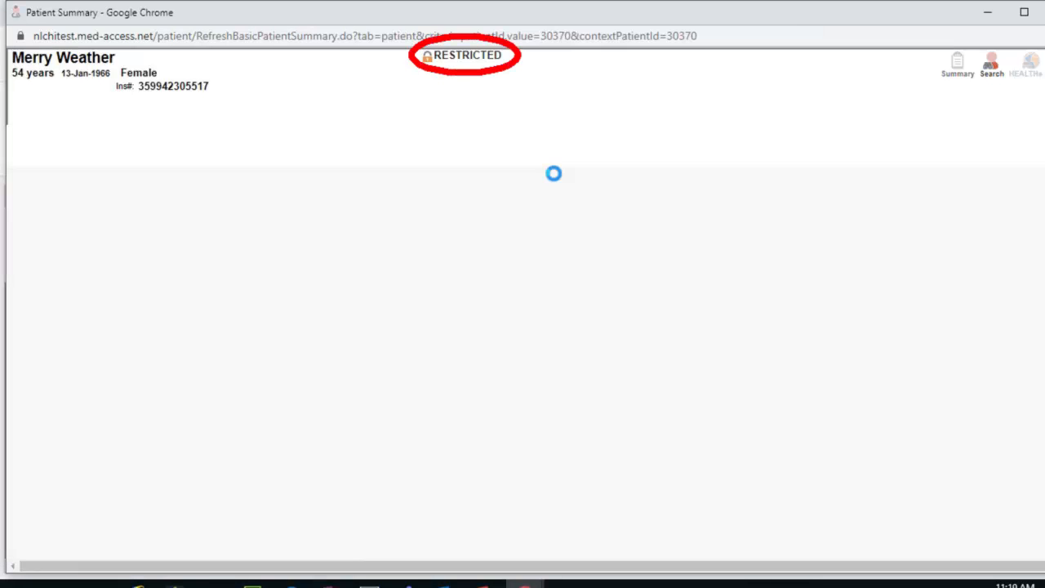
# Generate a 2-year IMM OHS group consent with reason 'providing access to patient chart for flu vaccination'.
pyautogui.click(490, 60)
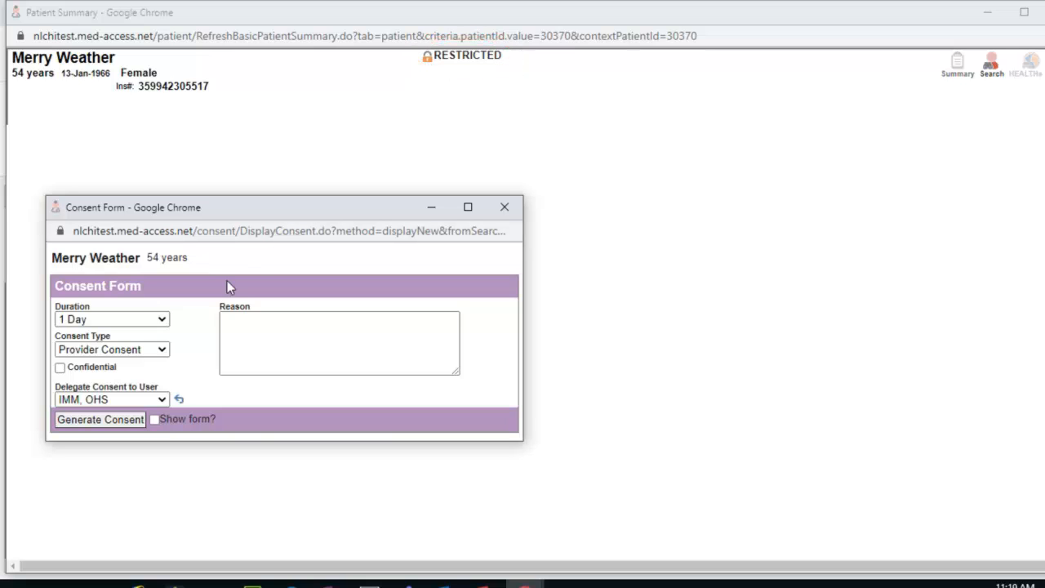
pyautogui.click(160, 319)
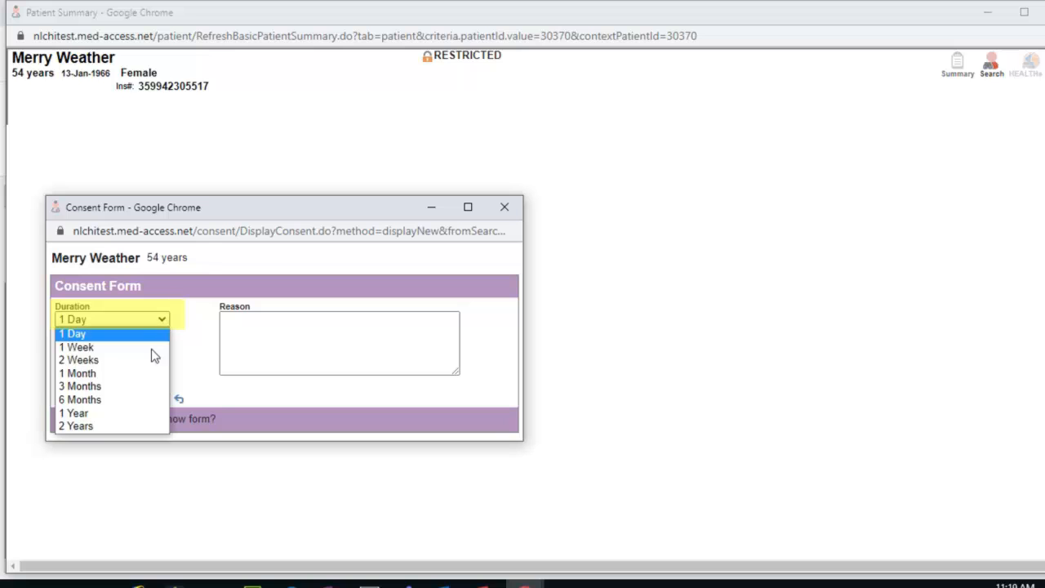
pyautogui.click(140, 426)
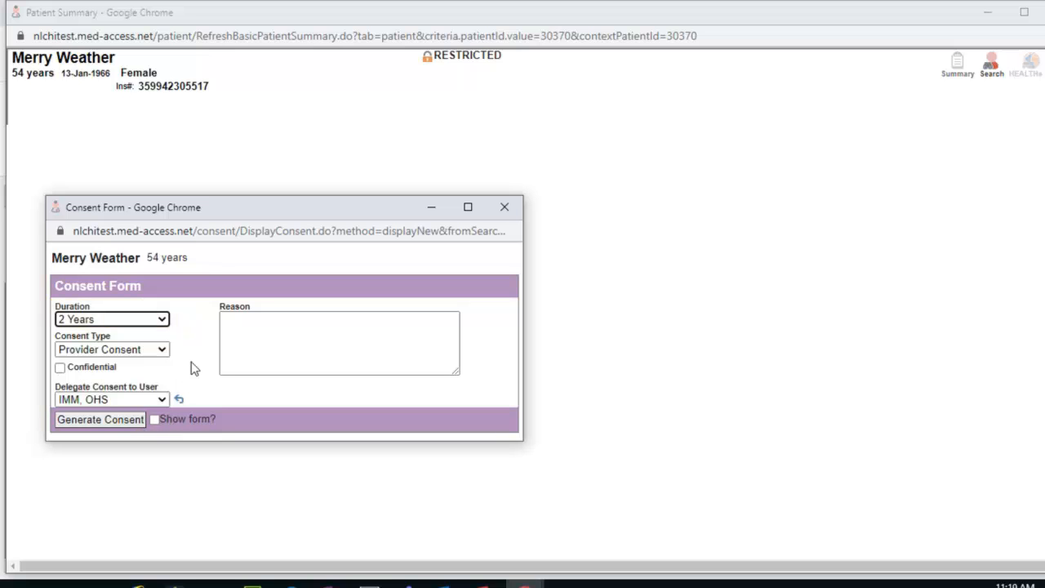
pyautogui.click(278, 336)
pyautogui.write('flu')
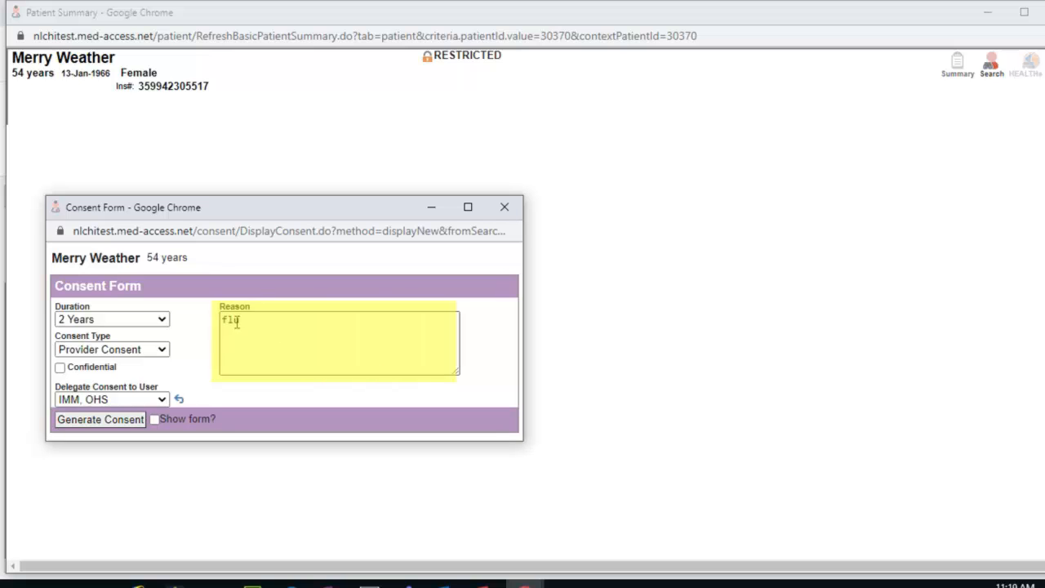
pyautogui.doubleClick(237, 322)
pyautogui.write('providing access to patient chart for flu vaccination')
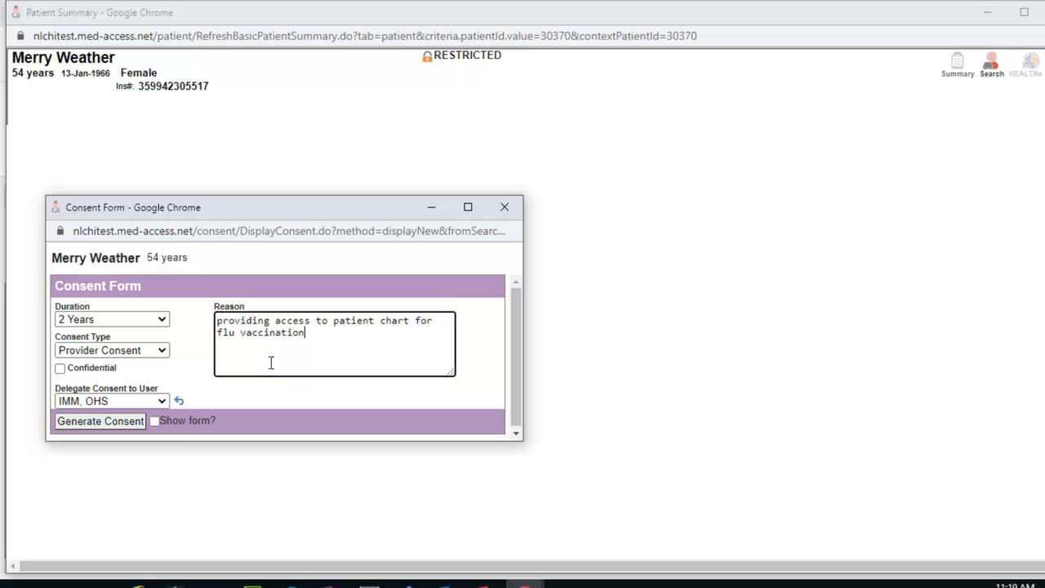
pyautogui.click(179, 400)
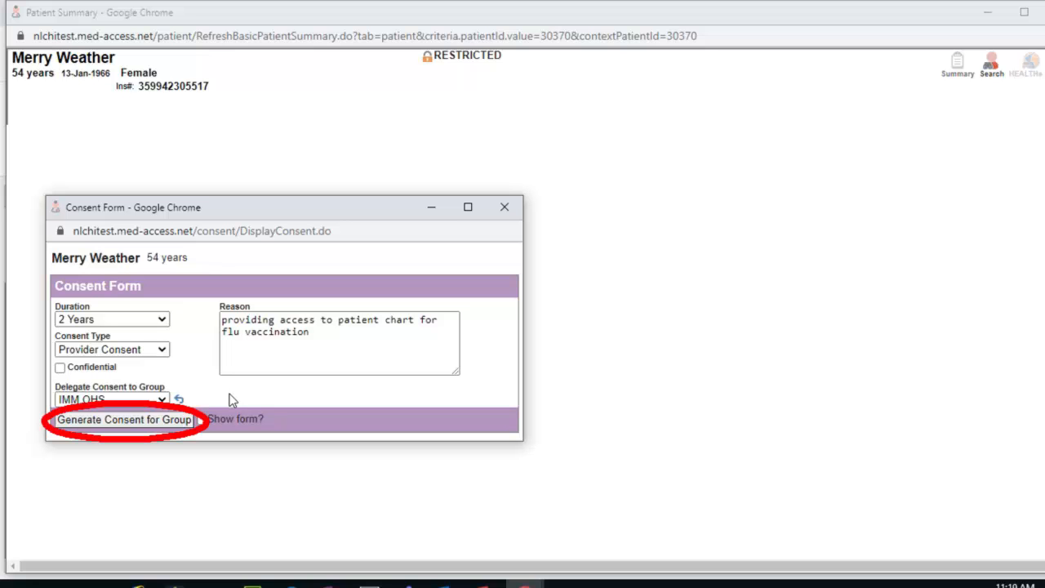
pyautogui.click(188, 420)
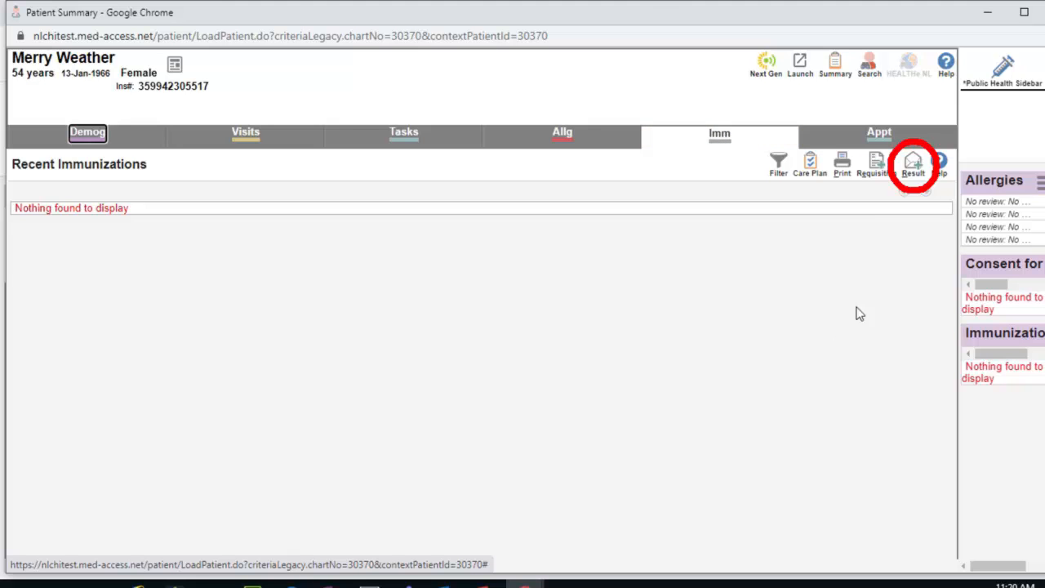
# Add a new immunization result using the FFC Unified Consent Template's Consent for Immunization.
pyautogui.click(912, 175)
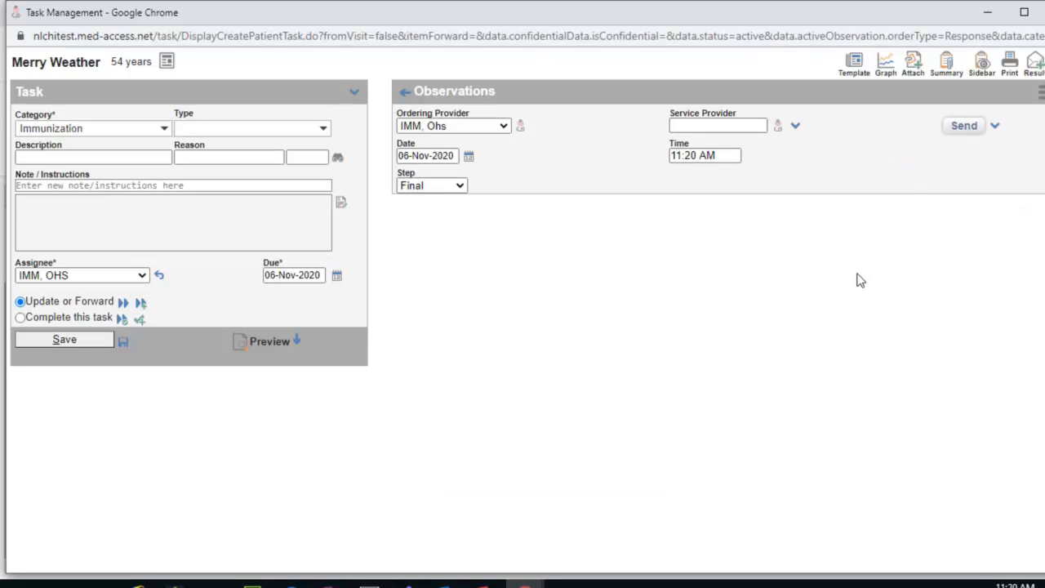
pyautogui.click(854, 70)
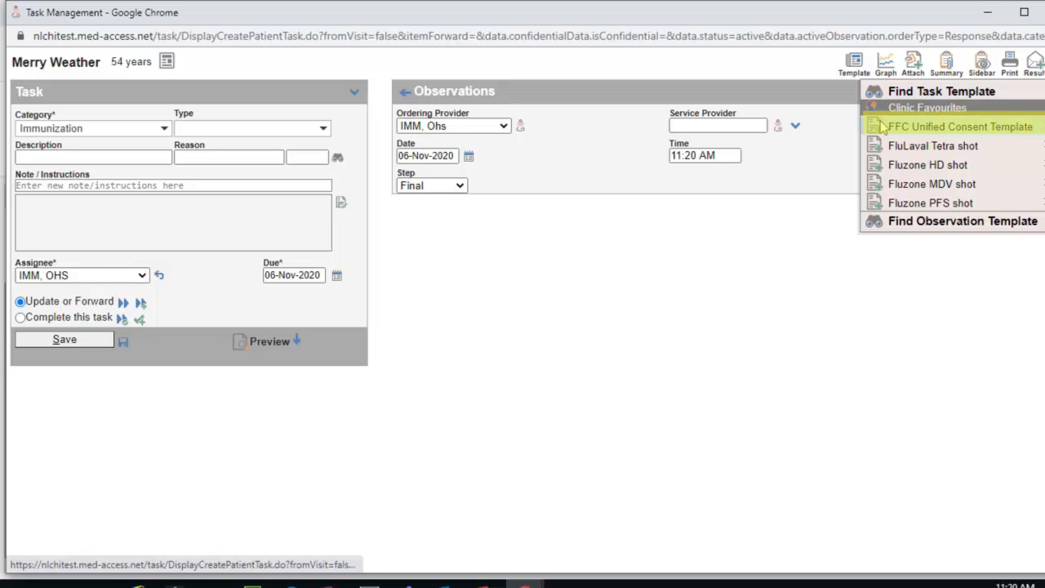
pyautogui.moveTo(881, 129)
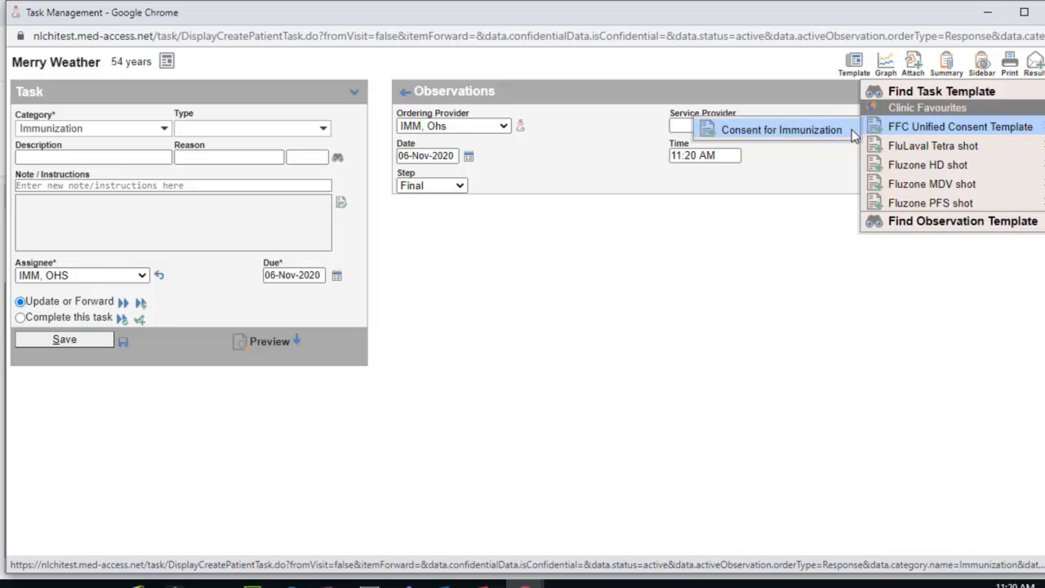
pyautogui.click(851, 132)
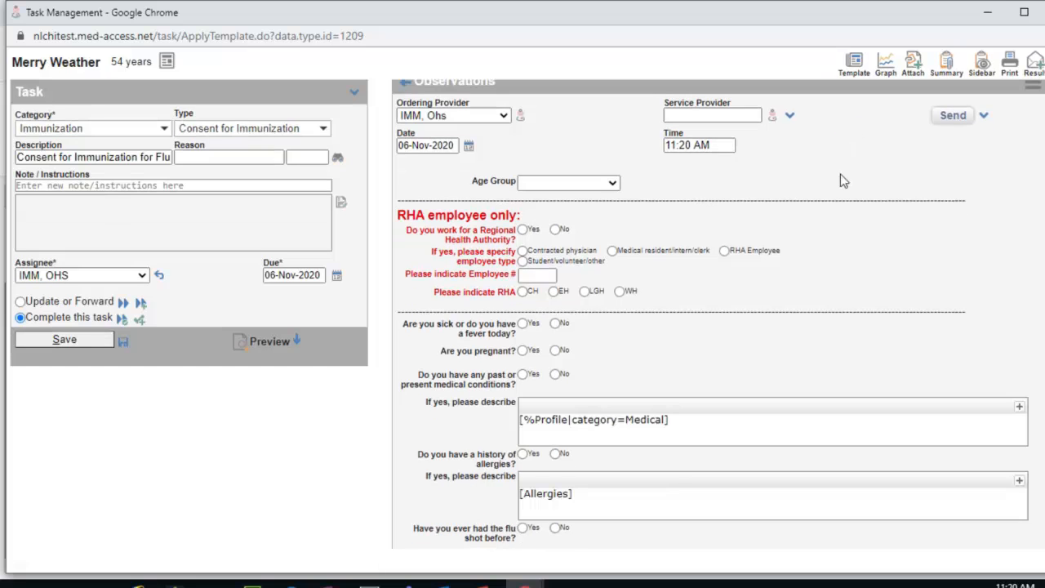
# Answer the screening questions: age 45-64, Yes to a prior flu shot, No to all others.
pyautogui.click(595, 182)
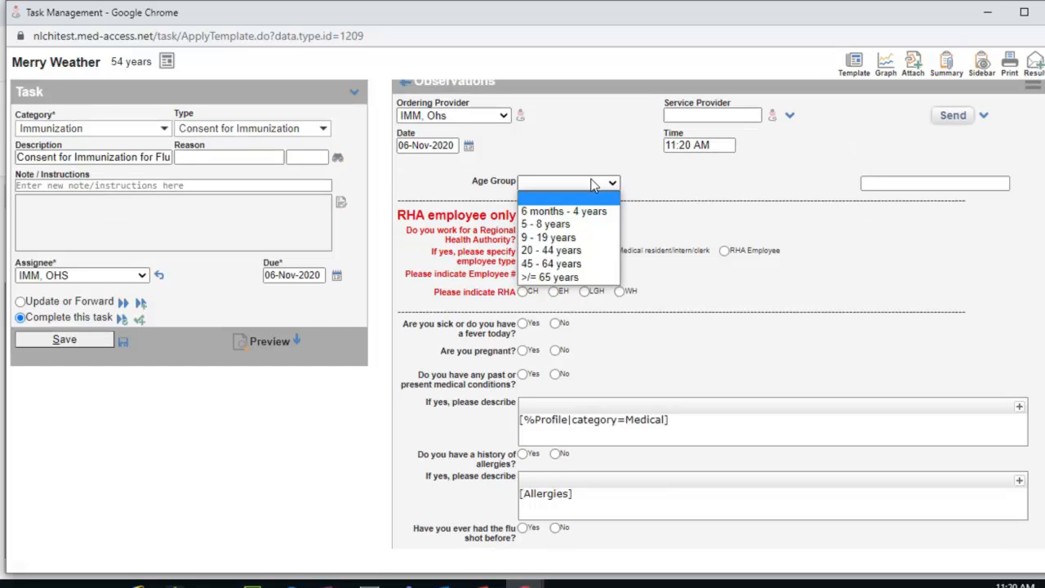
pyautogui.click(576, 263)
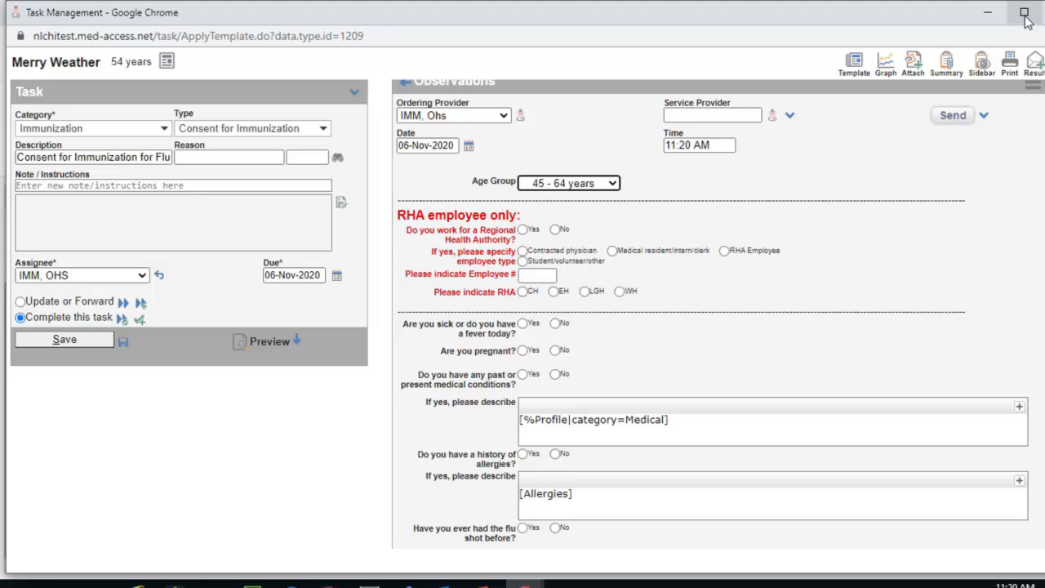
pyautogui.click(1024, 13)
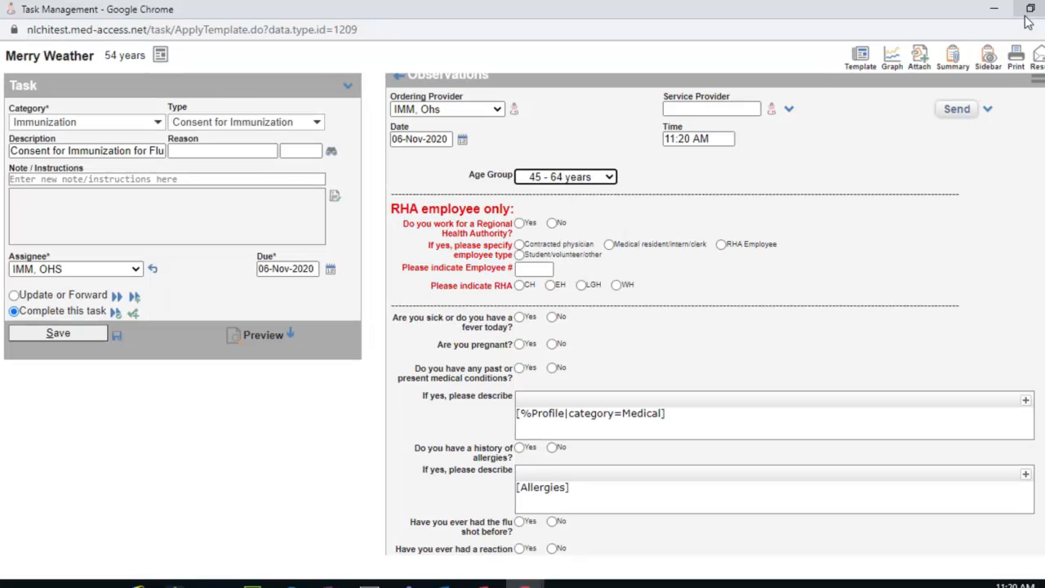
pyautogui.click(551, 224)
pyautogui.click(552, 317)
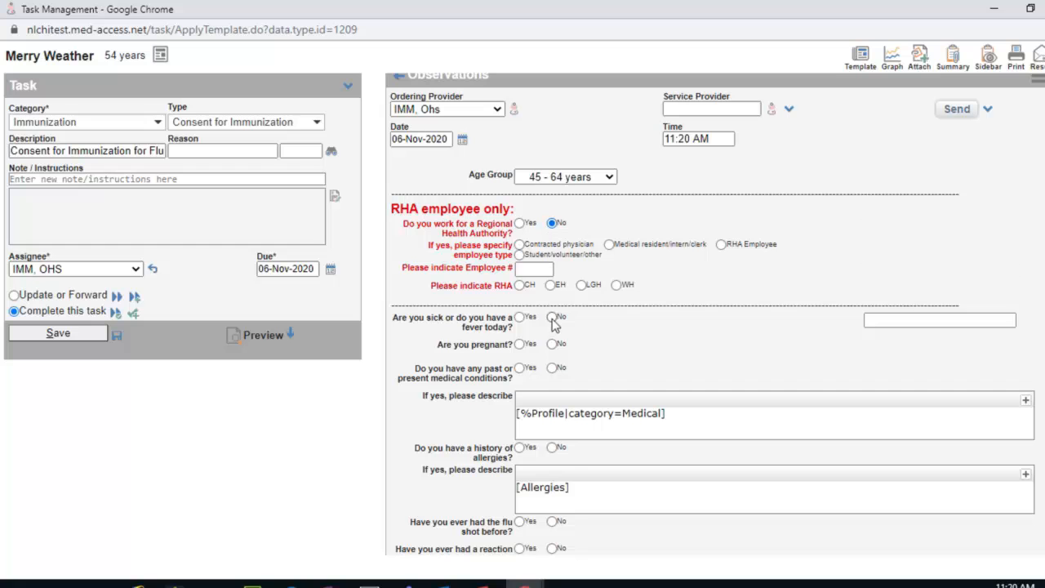
pyautogui.click(552, 344)
pyautogui.click(553, 367)
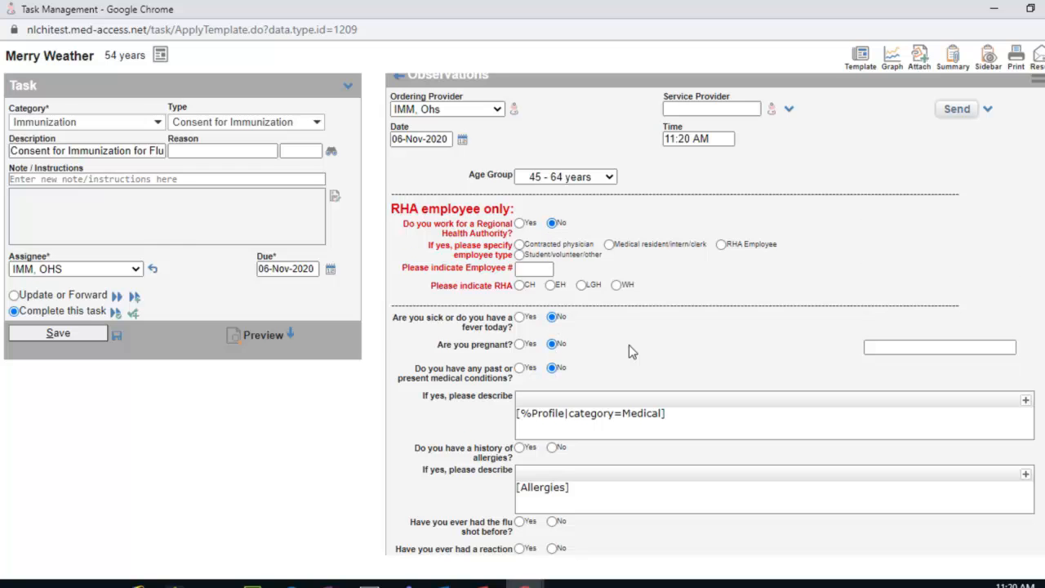
pyautogui.scroll(-1, 629, 345)
pyautogui.scroll(-1, 652, 342)
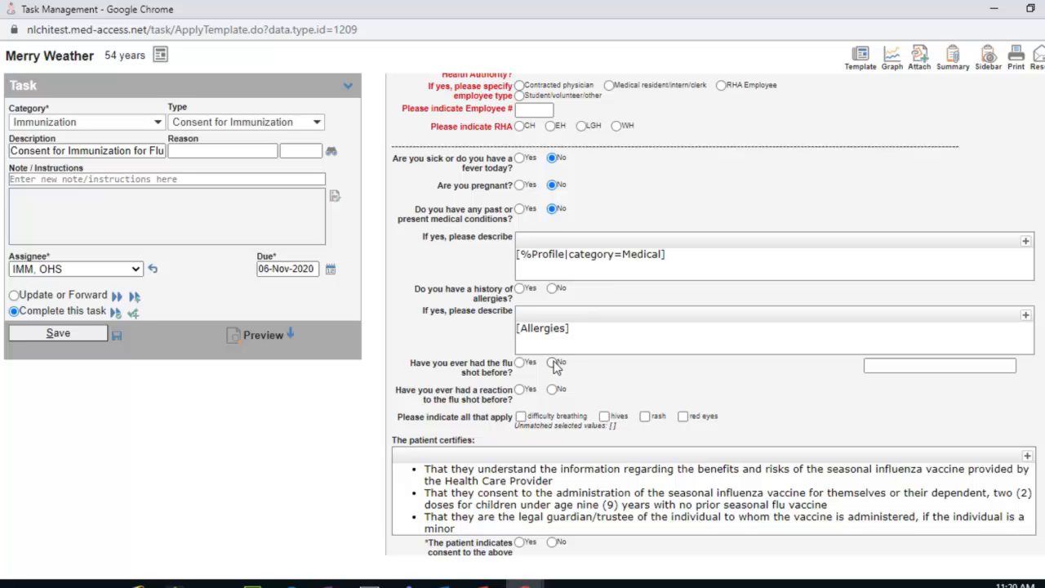
pyautogui.click(521, 364)
pyautogui.click(553, 389)
# Fill the Profile and Allergies descriptions, mark patient consent Yes, and save the task.
pyautogui.doubleClick(617, 254)
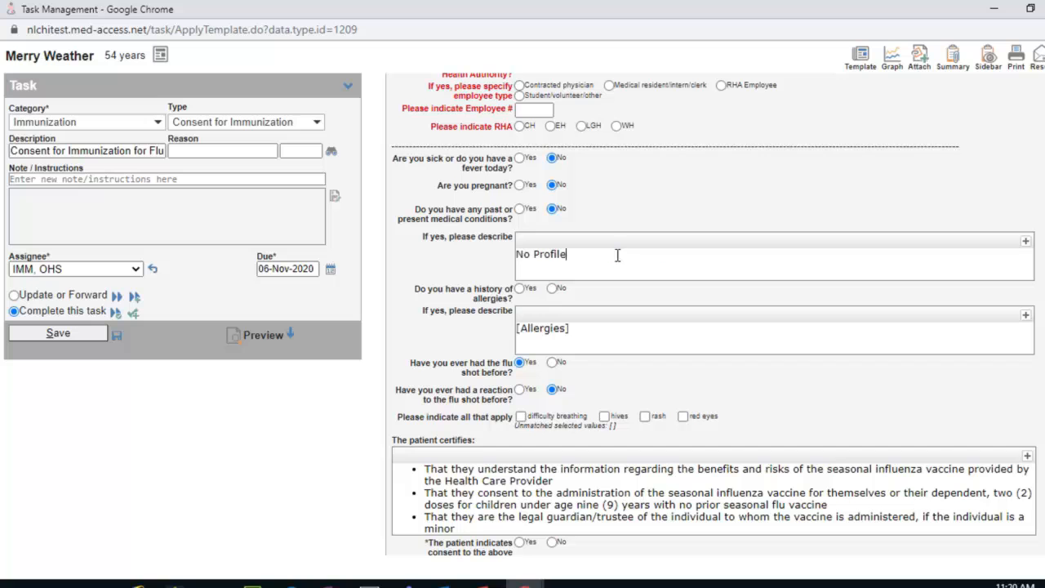
pyautogui.doubleClick(539, 327)
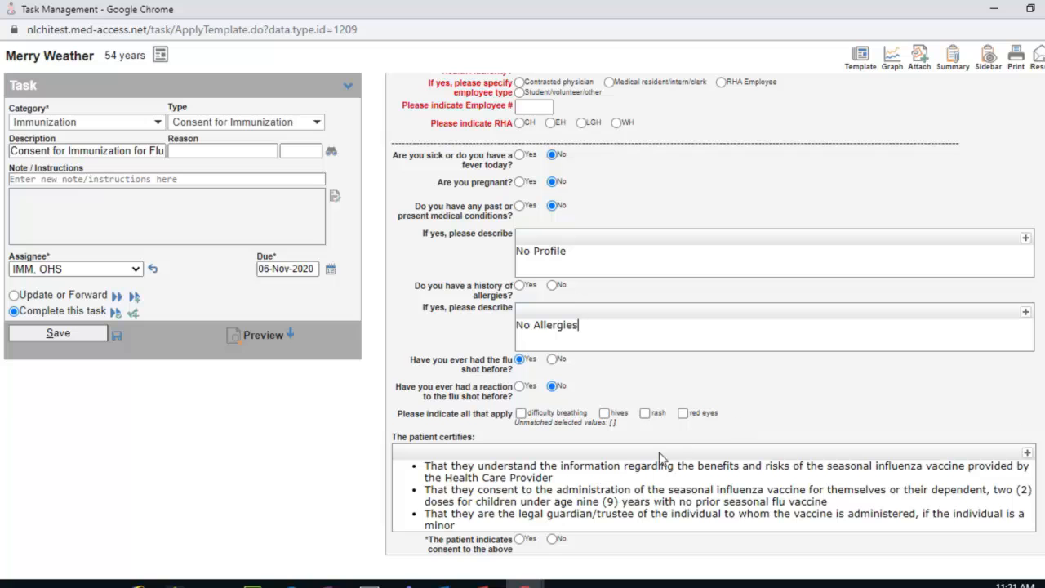
pyautogui.click(520, 540)
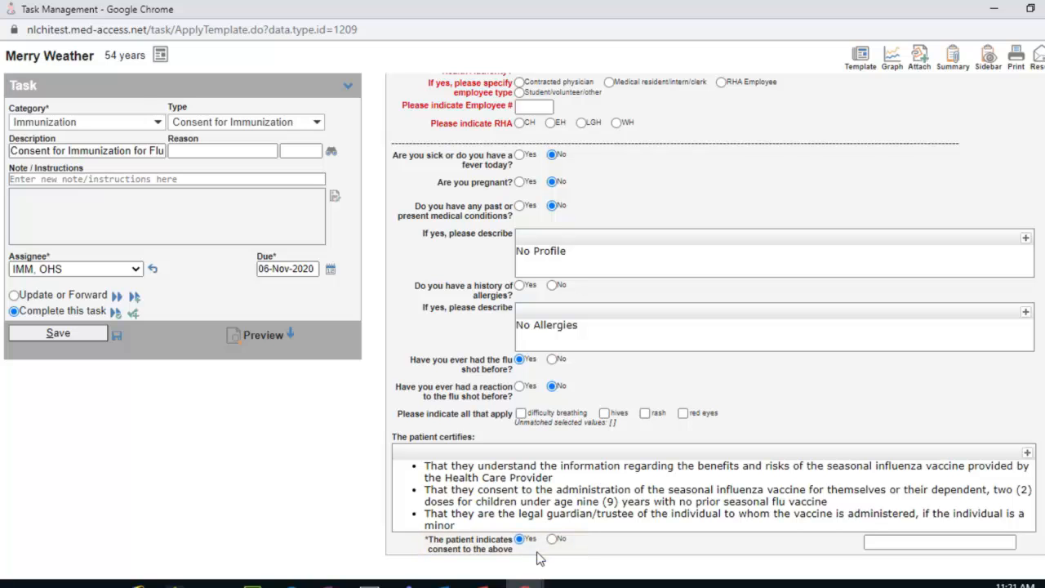
pyautogui.click(84, 337)
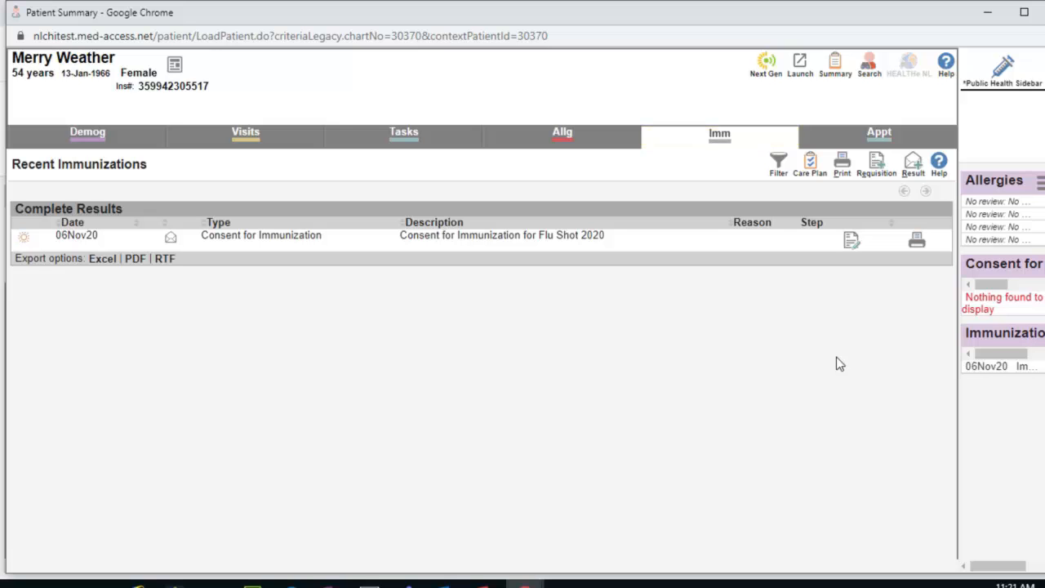
# Add a new immunization result with the Clinic Favourites Fluzone HD shot Trivalent Inactivated Vaccine template.
pyautogui.click(913, 168)
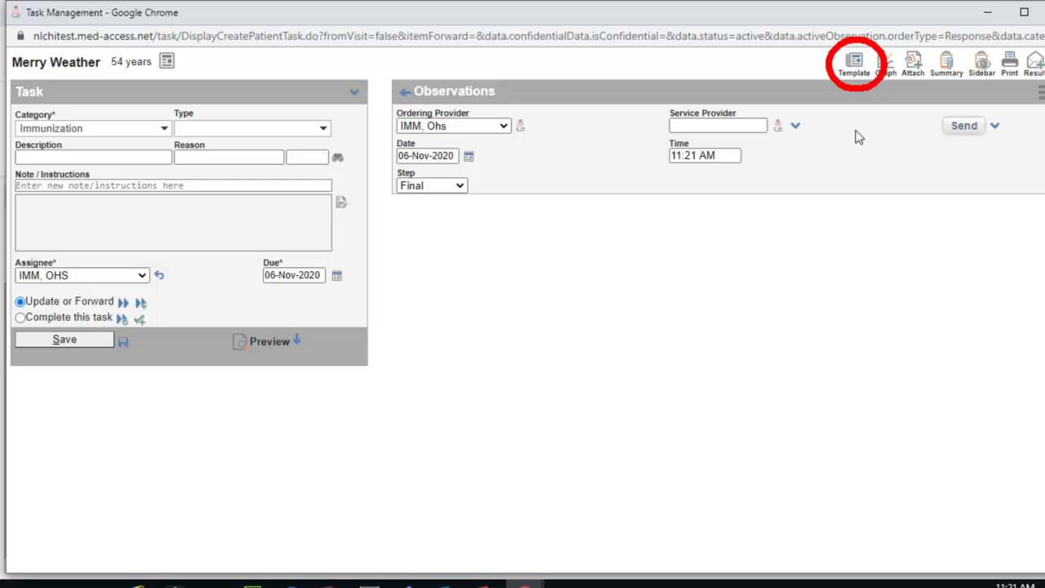
pyautogui.click(857, 72)
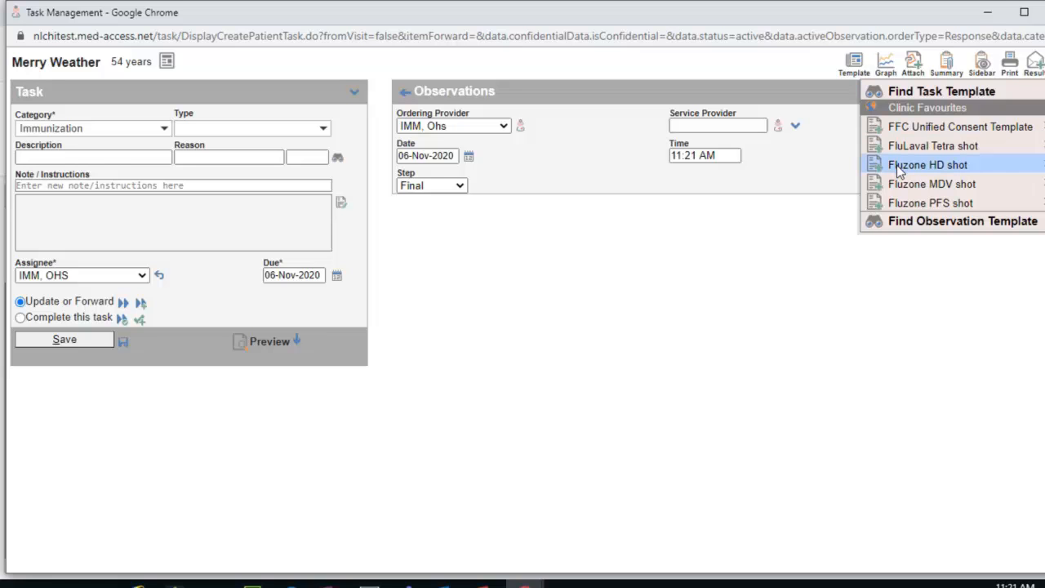
pyautogui.moveTo(899, 170)
pyautogui.click(854, 169)
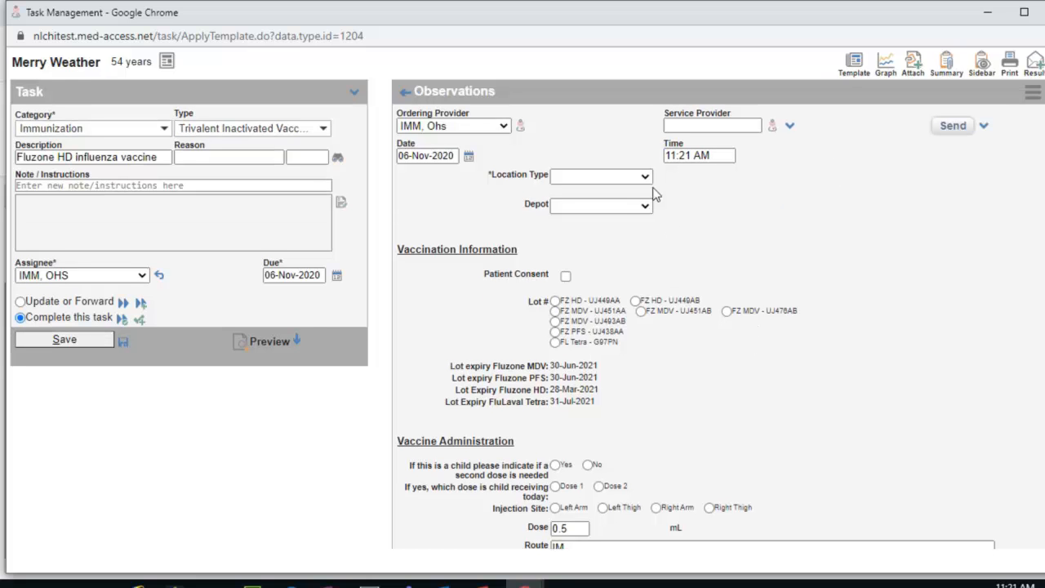
# Set location to Public Health Community Site, Holyrood Depot, Public Health, Holyrood (site).
pyautogui.click(644, 176)
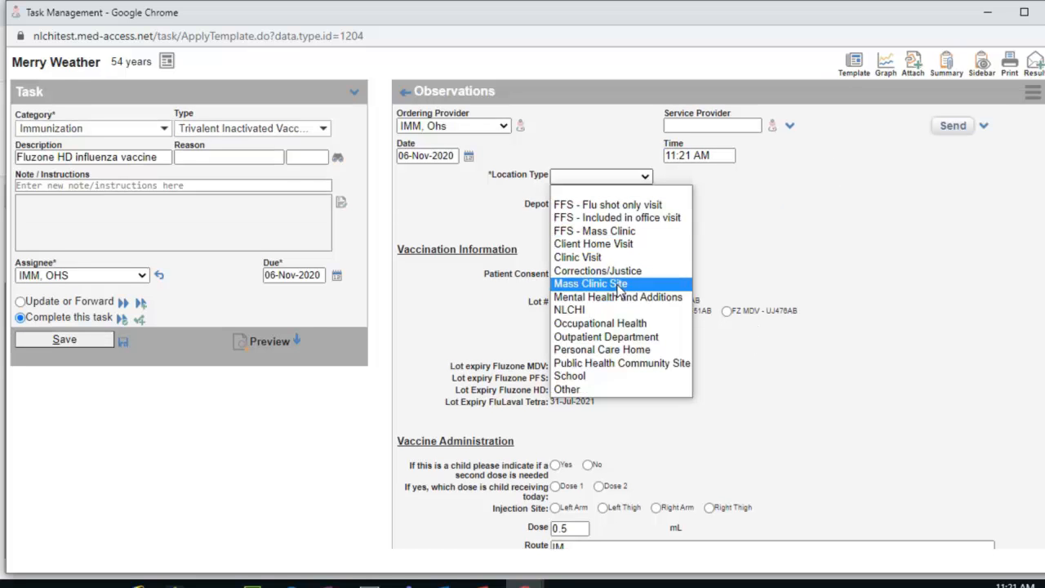
pyautogui.click(1024, 13)
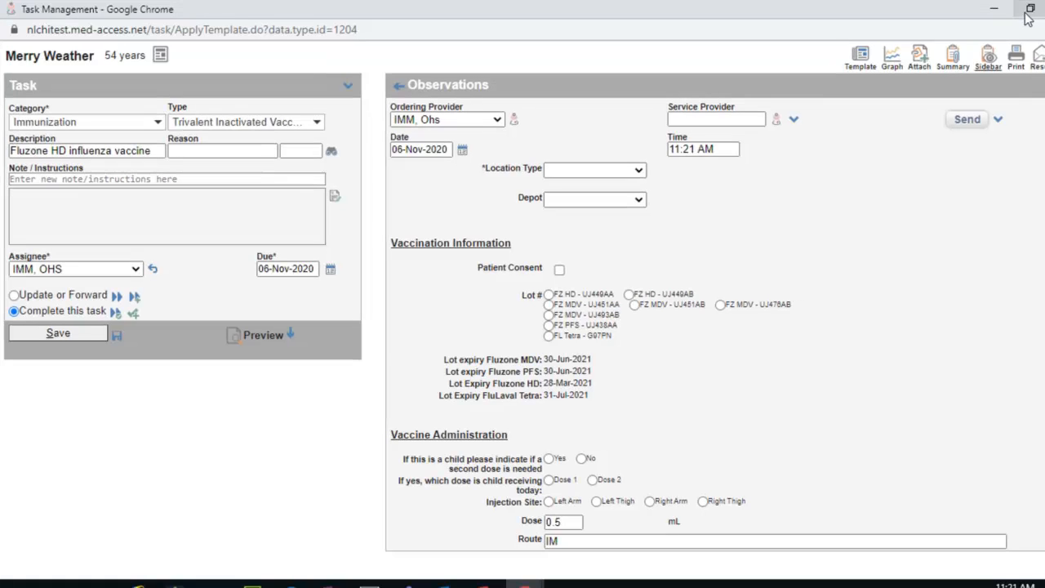
pyautogui.click(638, 175)
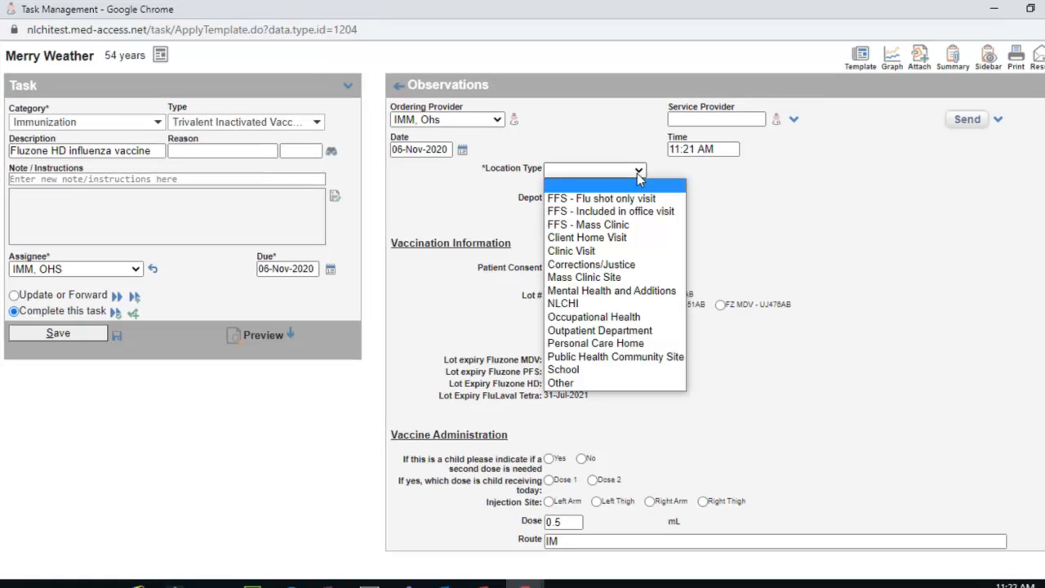
pyautogui.click(601, 359)
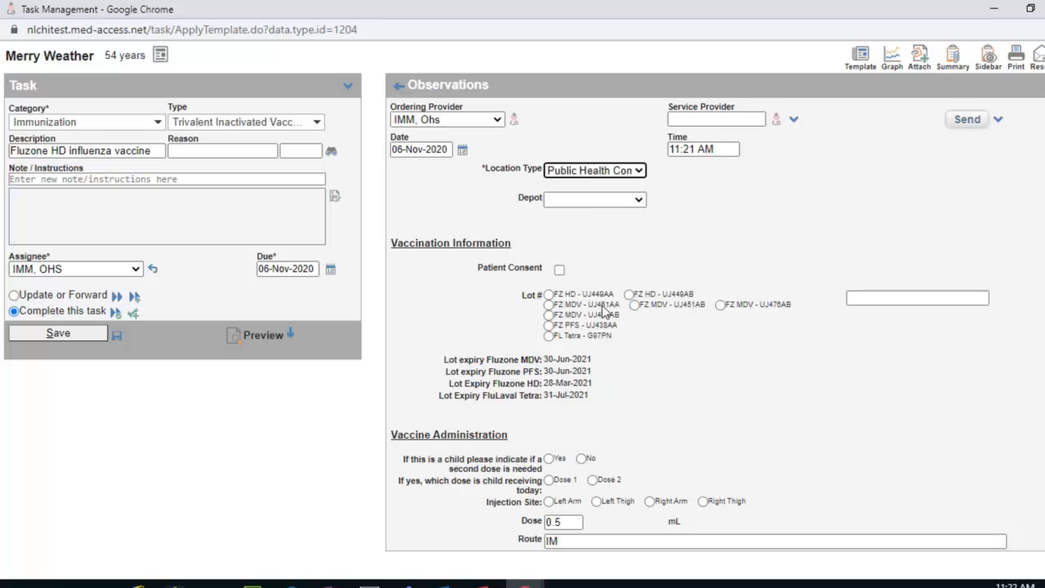
pyautogui.click(599, 201)
pyautogui.click(591, 281)
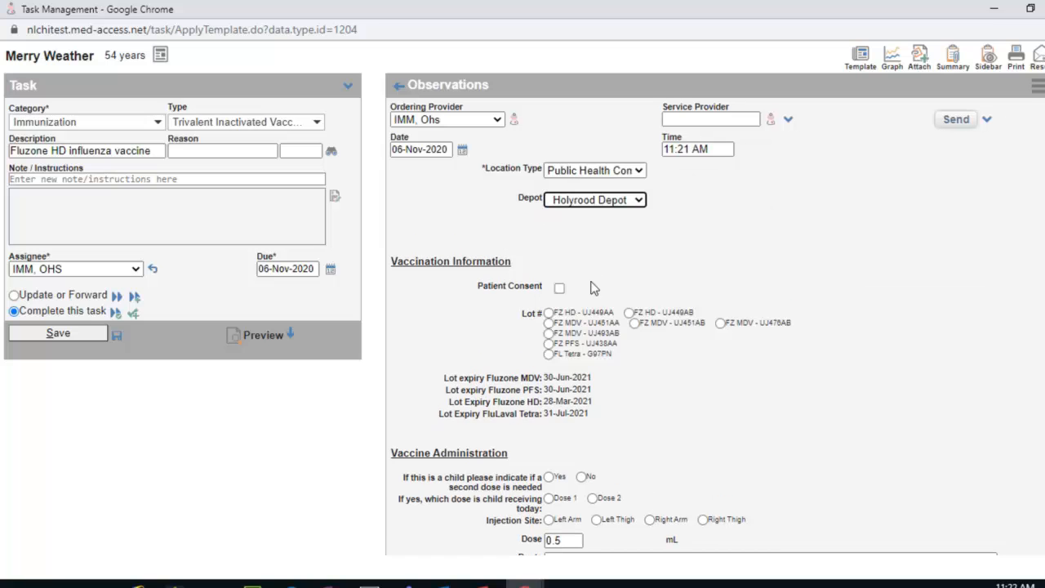
pyautogui.click(599, 218)
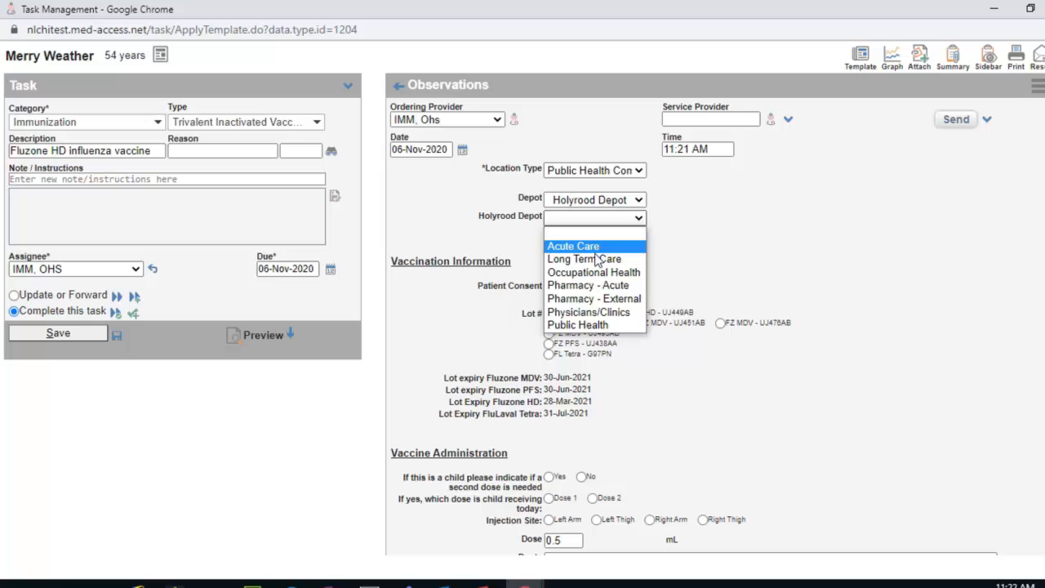
pyautogui.click(586, 324)
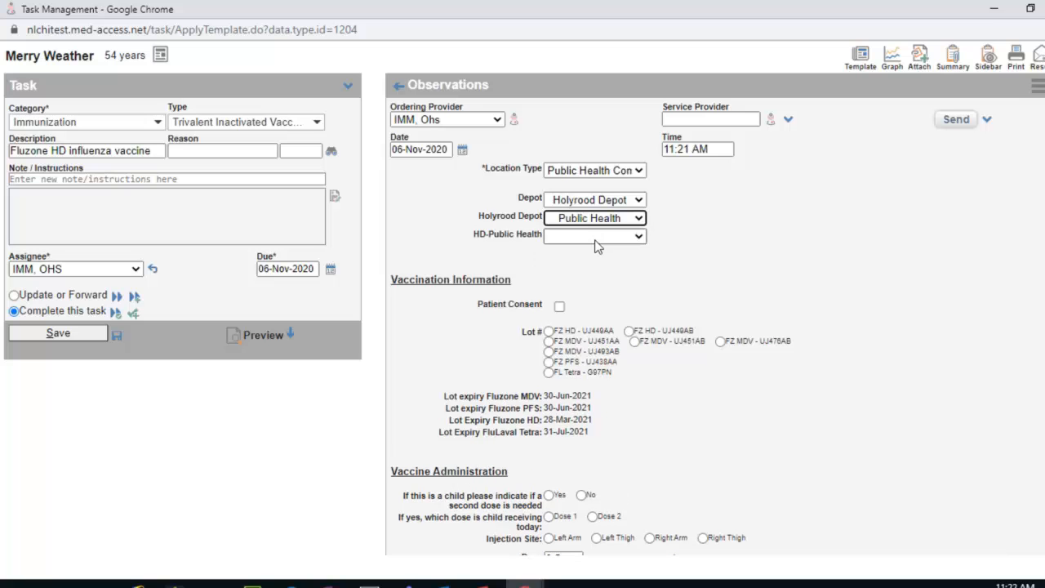
pyautogui.click(596, 238)
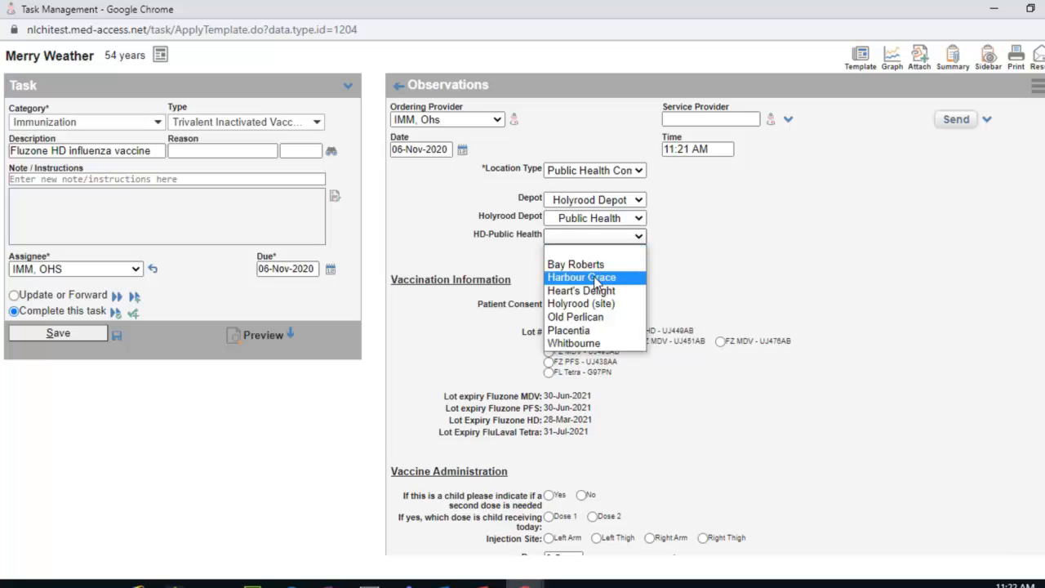
pyautogui.click(580, 302)
pyautogui.click(559, 307)
# Record patient consent, save the Fluzone HD vaccine task, and close the chart.
pyautogui.click(559, 307)
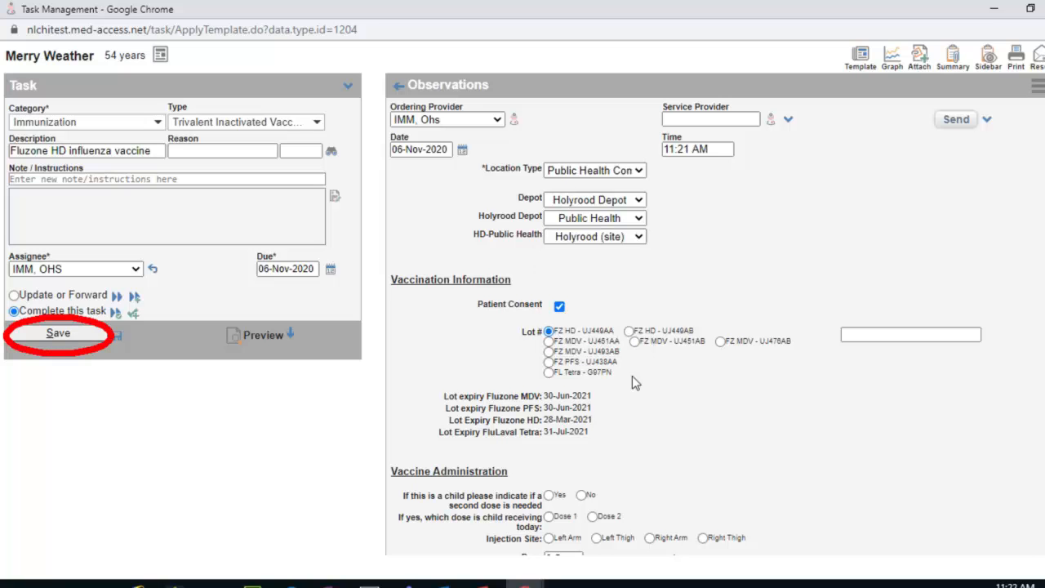
pyautogui.scroll(-1, 659, 485)
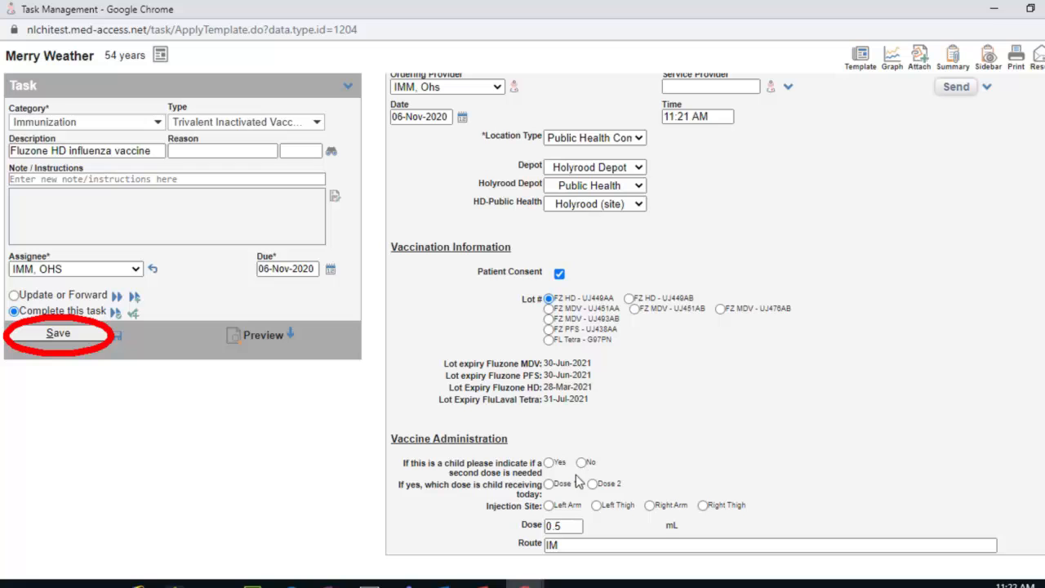
pyautogui.click(81, 336)
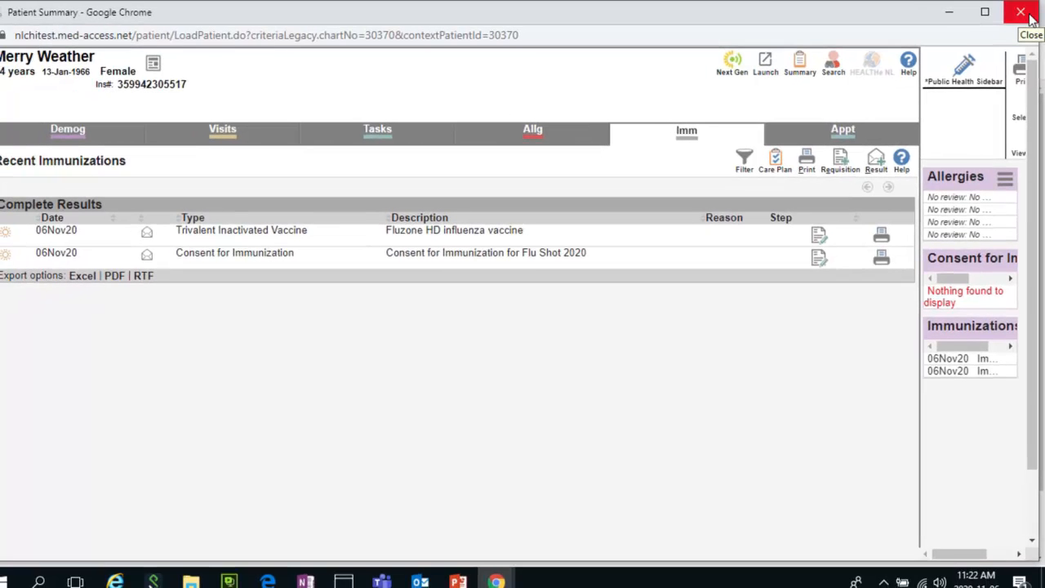
pyautogui.click(1031, 18)
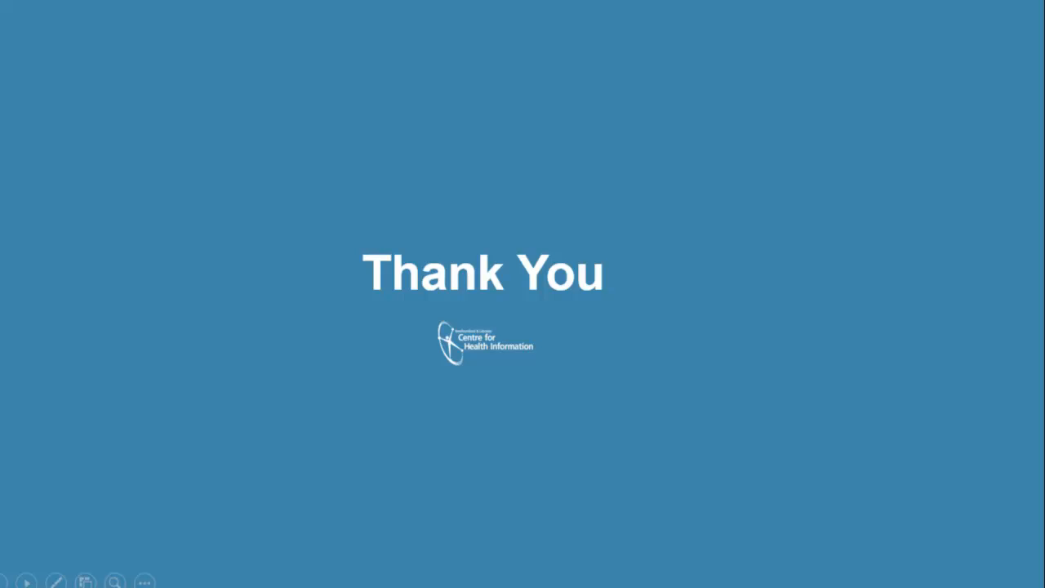